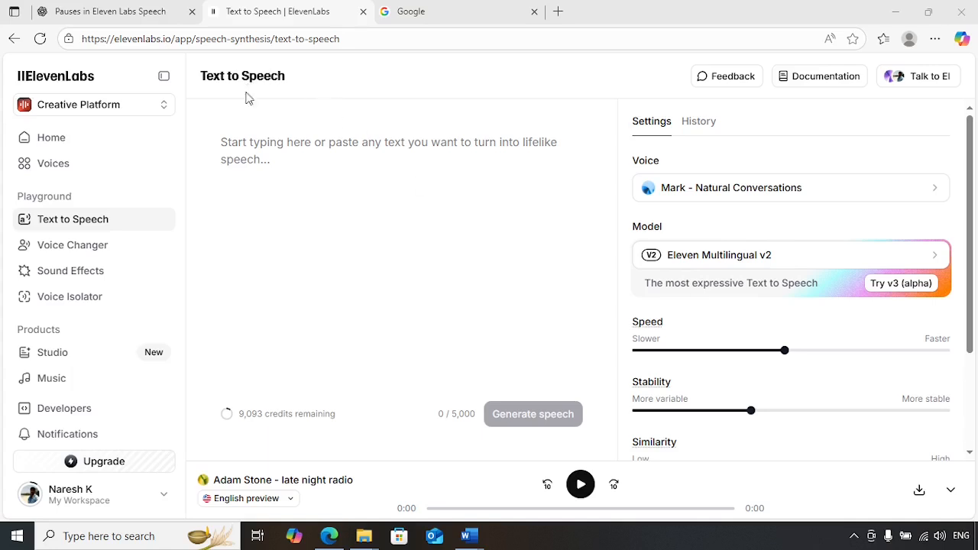
Review the five-line motivational script in the Word Document2 window.
mouse_move(469, 536)
click(530, 506)
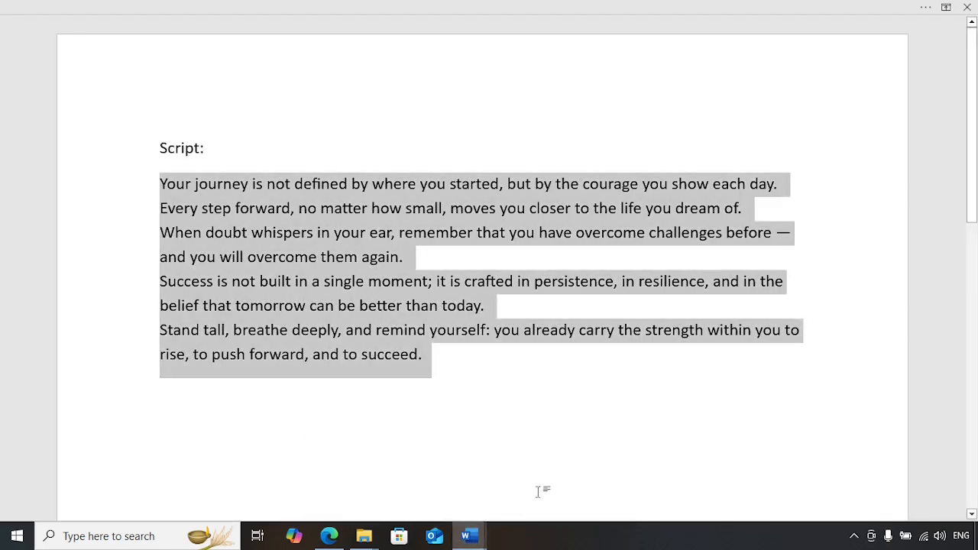
click(529, 430)
drag(160, 135, 603, 406)
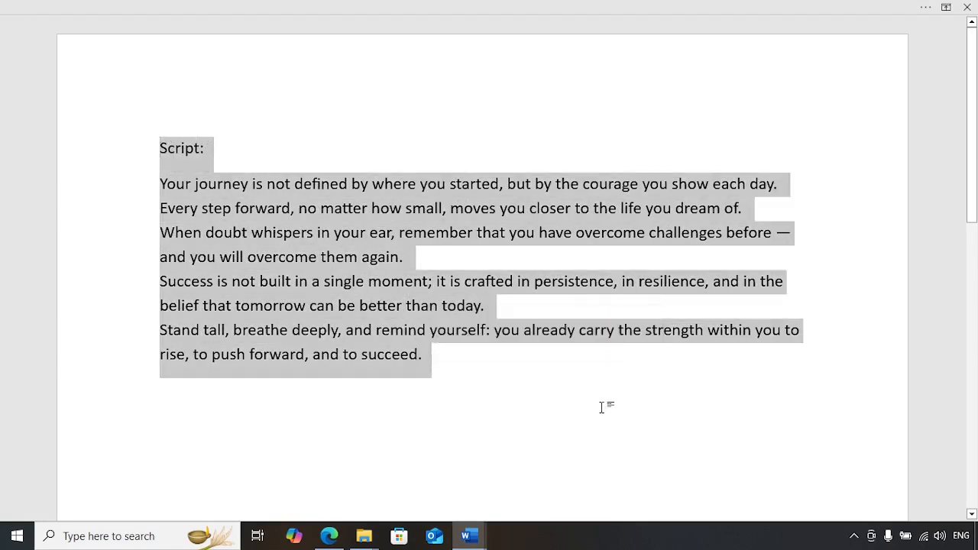
click(602, 405)
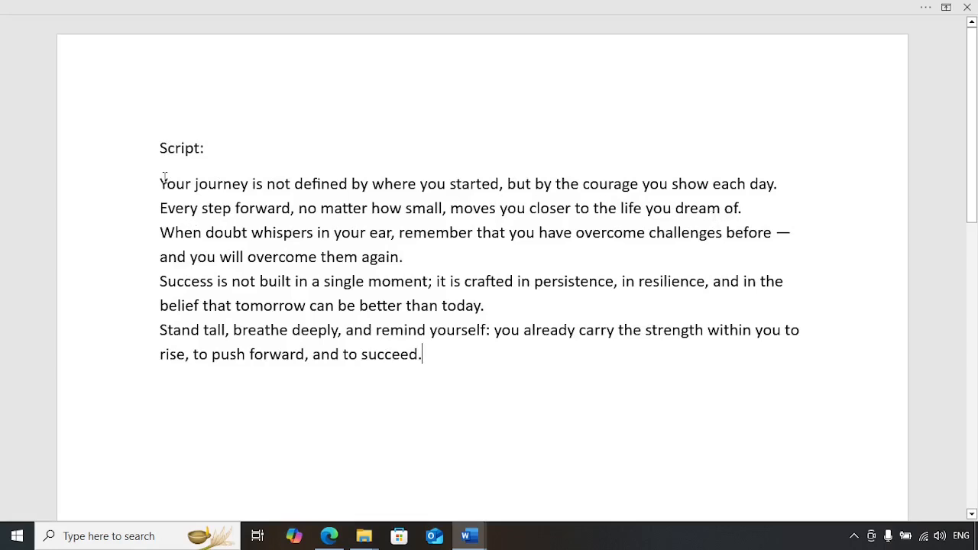
drag(160, 183, 434, 369)
click(525, 399)
Switch to Document1, which holds the ElevenLabs <break>-tag pause-formatting prompt.
mouse_move(479, 546)
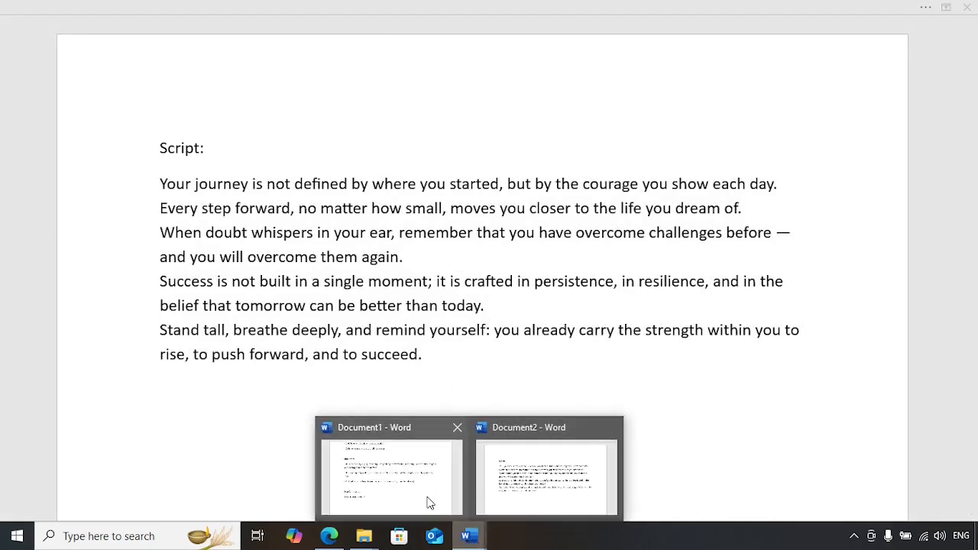
click(428, 502)
scroll(428, 422, up, 3)
scroll(430, 425, up, 3)
Copy the whole prompt, from 'You are' through '[PASTE SCRIPT HERE]'.
click(589, 380)
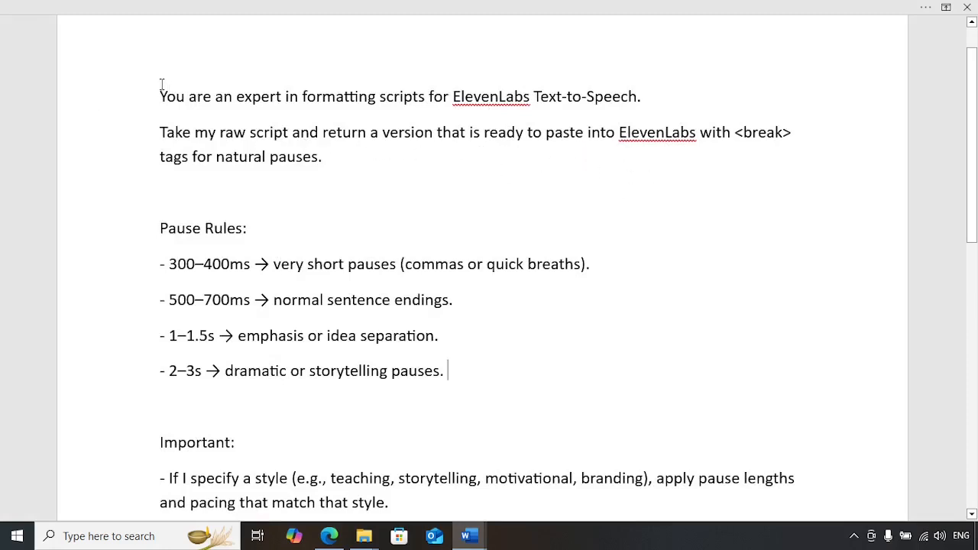
drag(162, 83, 365, 301)
right_click(241, 130)
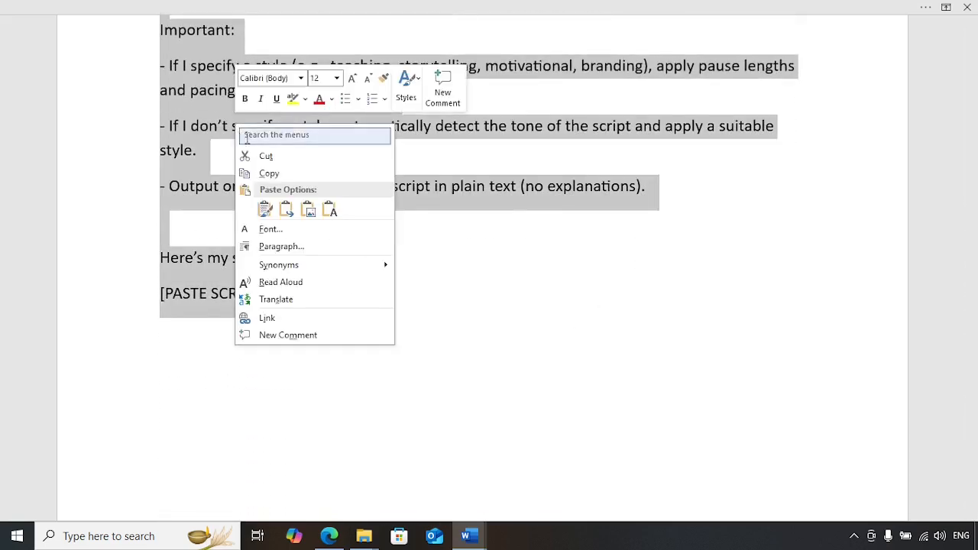
click(269, 174)
Paste the prompt into the Pauses in Eleven Labs Speech chat and select '[PASTE SCRIPT HERE]'.
click(329, 536)
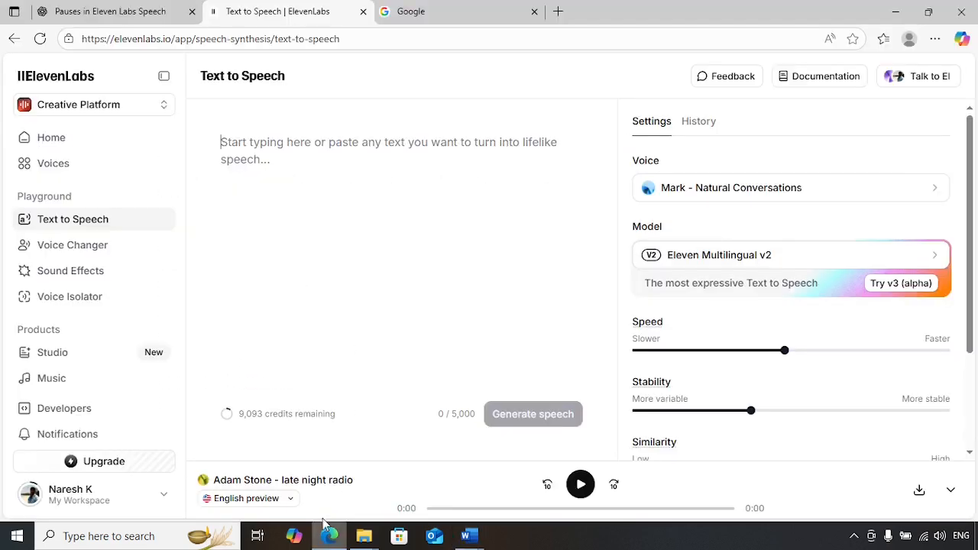
click(114, 11)
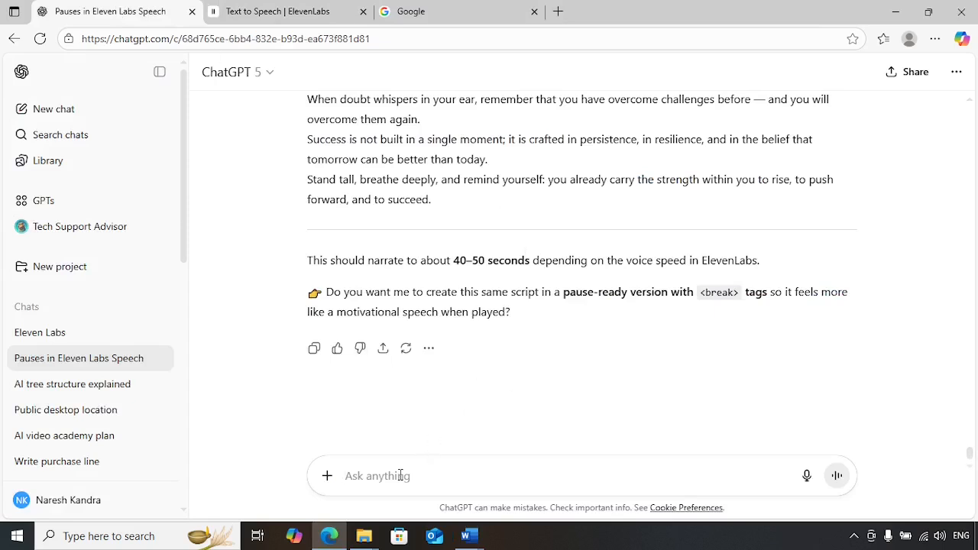
key(ctrl)
key(ctrl+v)
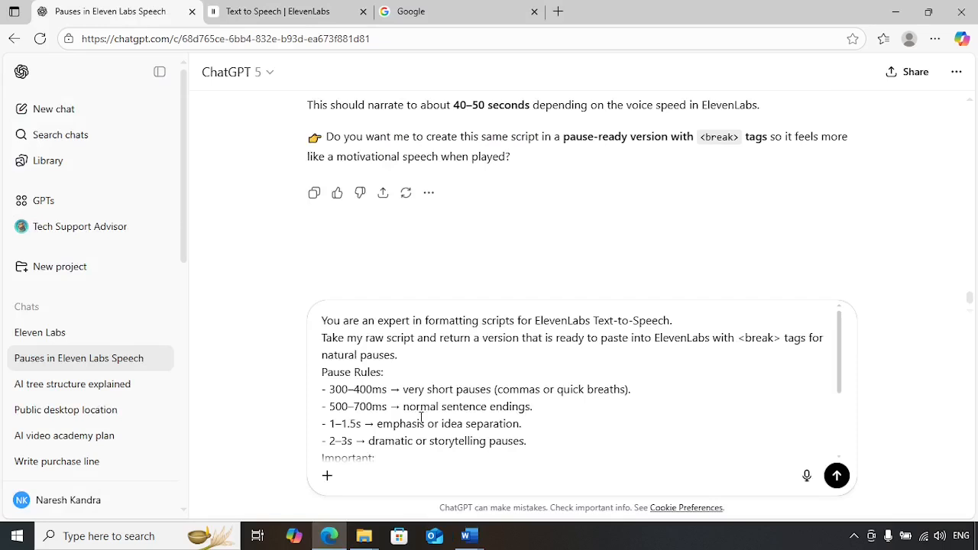
scroll(426, 405, down, 3)
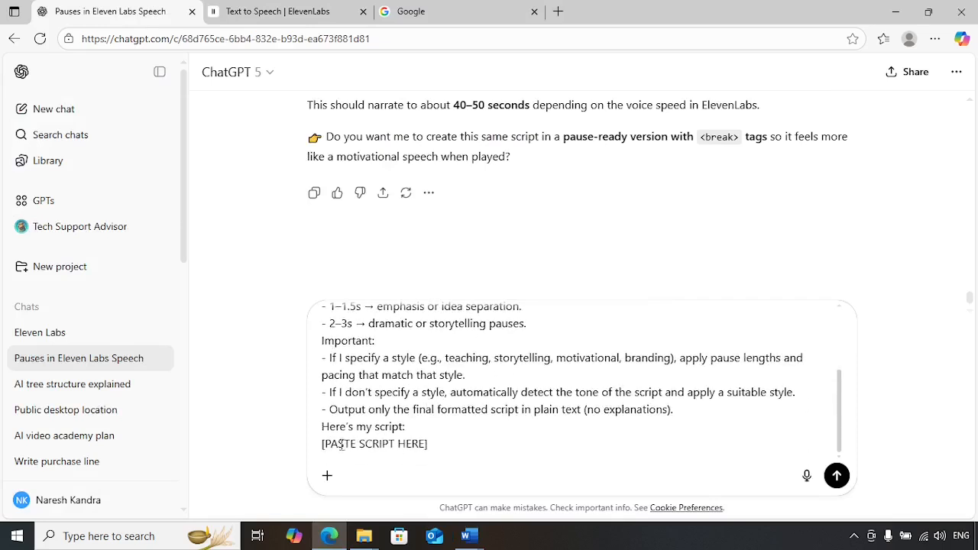
drag(432, 446, 322, 448)
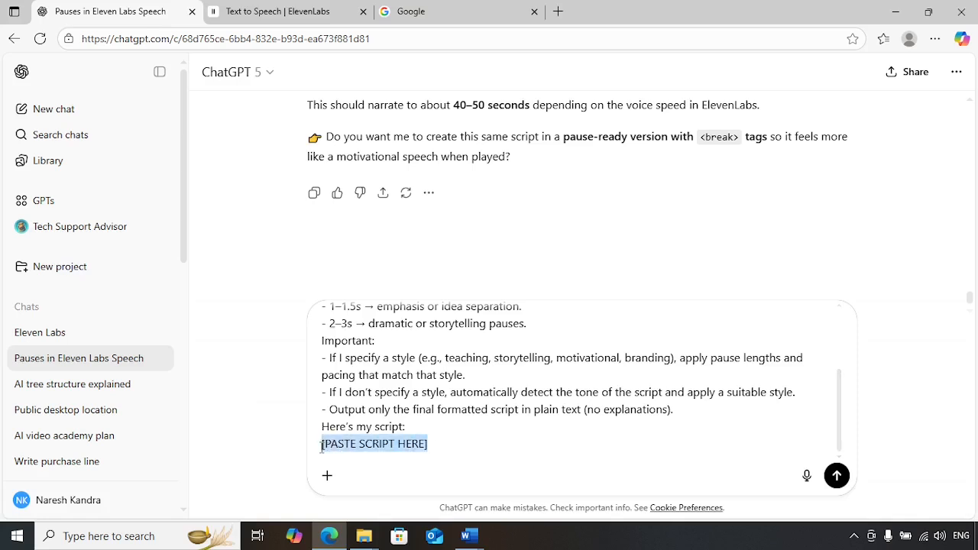
Copy the motivational script text from the Word document.
scroll(322, 449, up, 3)
mouse_move(470, 536)
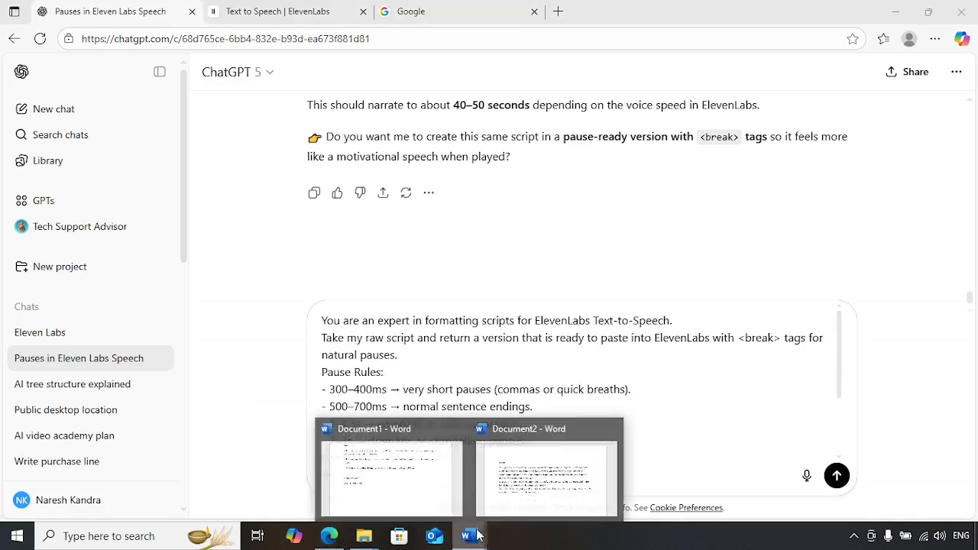
click(525, 489)
drag(159, 183, 437, 402)
right_click(320, 285)
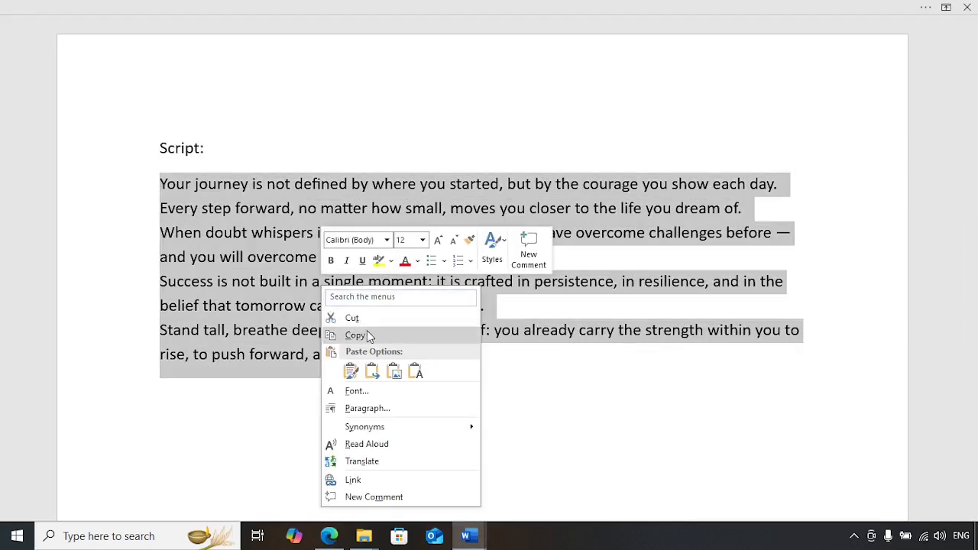
click(369, 337)
Paste the script over the placeholder in ChatGPT and send the prompt.
click(329, 536)
scroll(451, 452, down, 3)
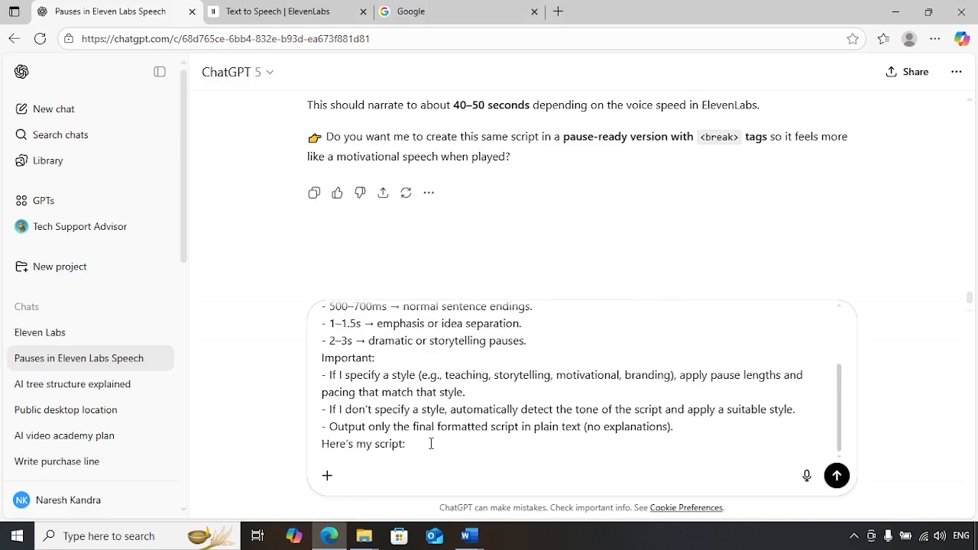
key(ctrl+v)
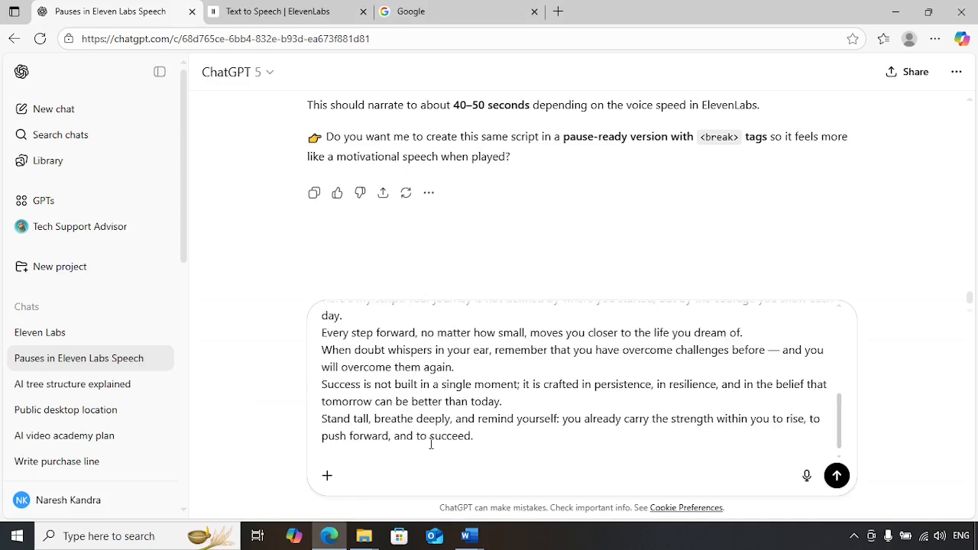
key(Return)
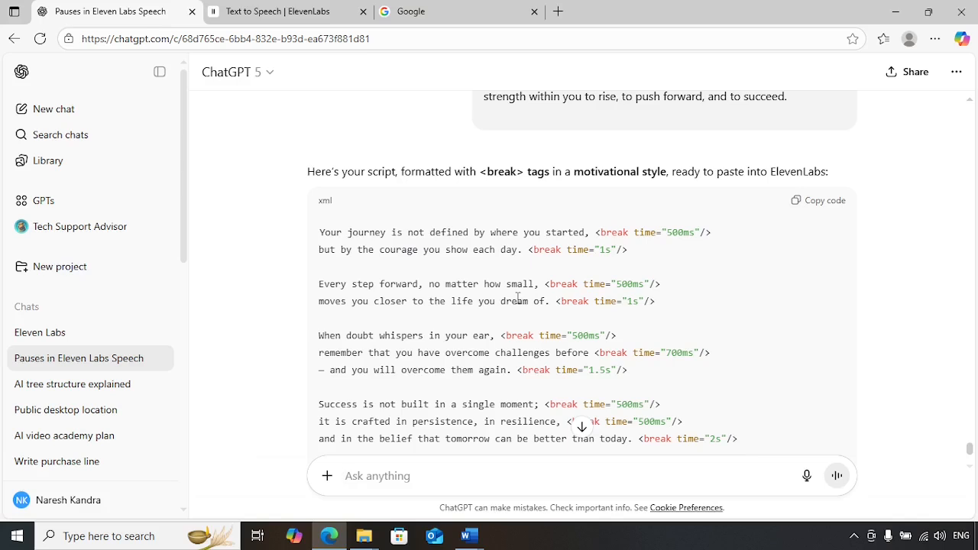
Copy the <break>-tagged script from ChatGPT's xml code block and go to ElevenLabs.
scroll(518, 298, down, 5)
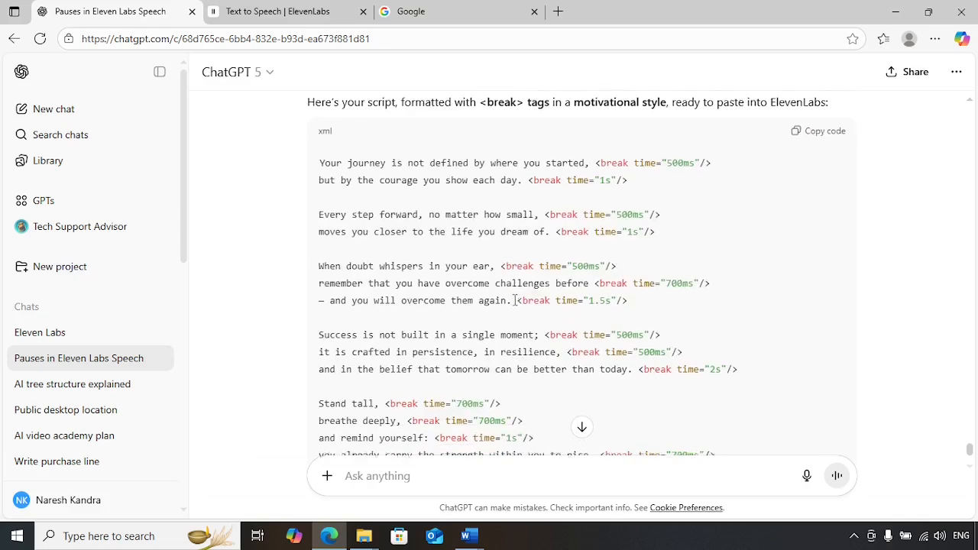
scroll(547, 308, up, 5)
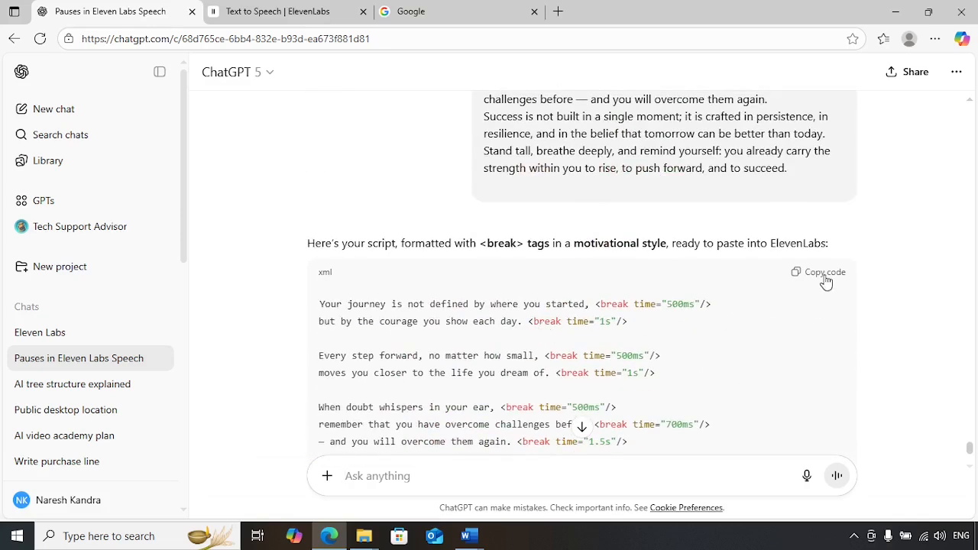
click(825, 279)
click(289, 9)
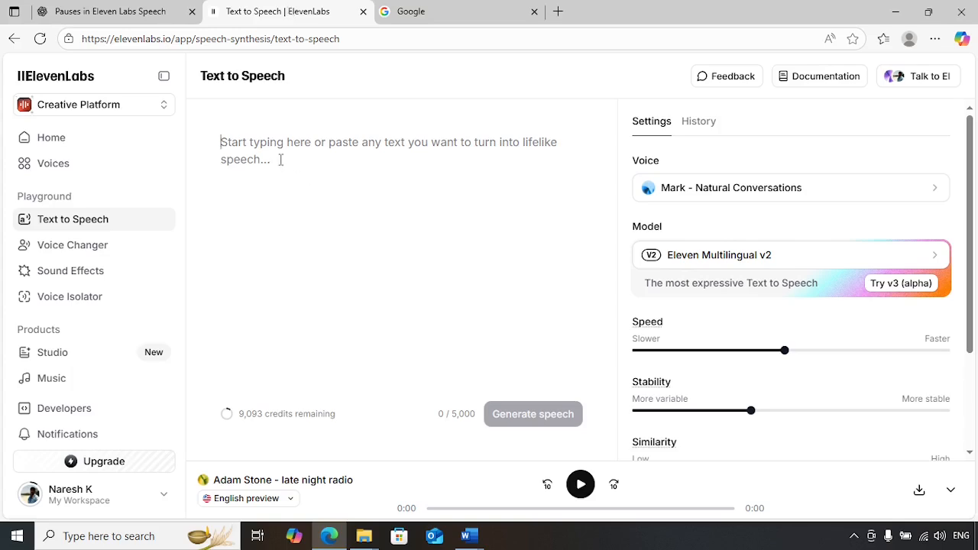
Paste the <break>-tagged script into the Text to Speech box.
key(ctrl+v)
scroll(352, 239, up, 3)
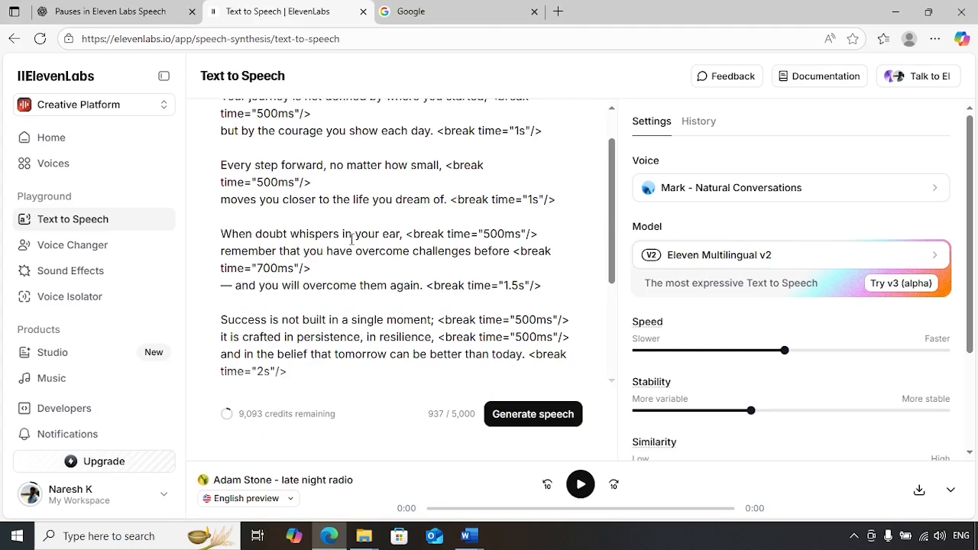
scroll(352, 239, up, 1)
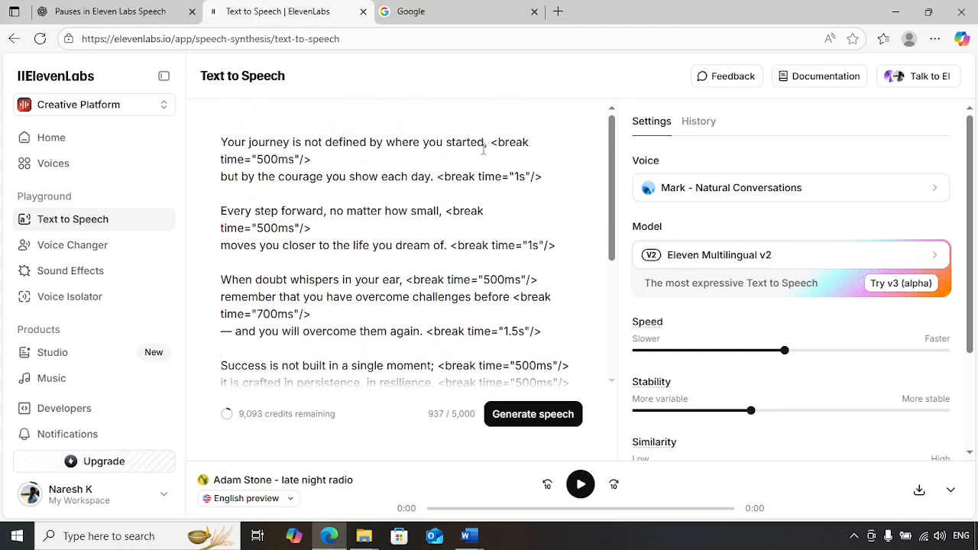
Highlight the 500ms, 1s and When-doubt-line 500ms break tags to show the pauses.
drag(489, 142, 505, 156)
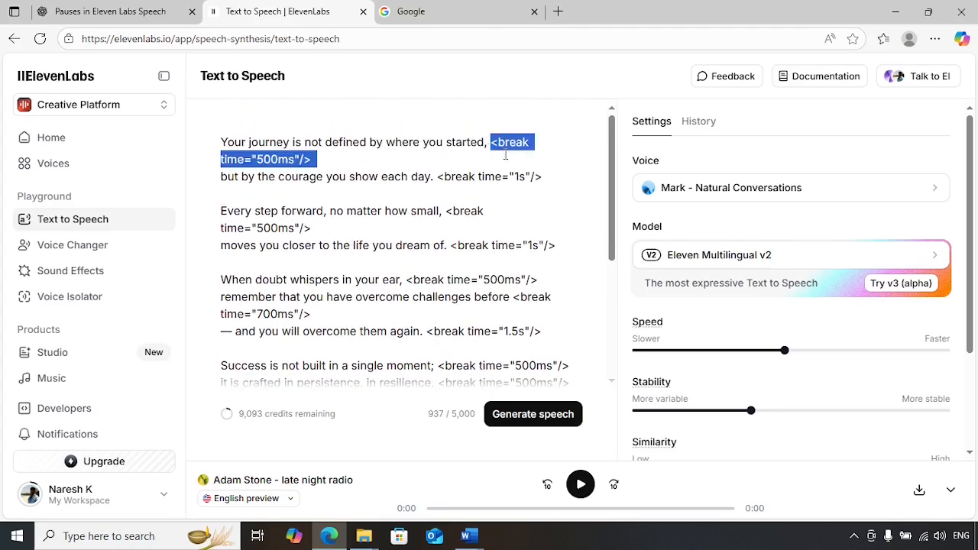
click(482, 196)
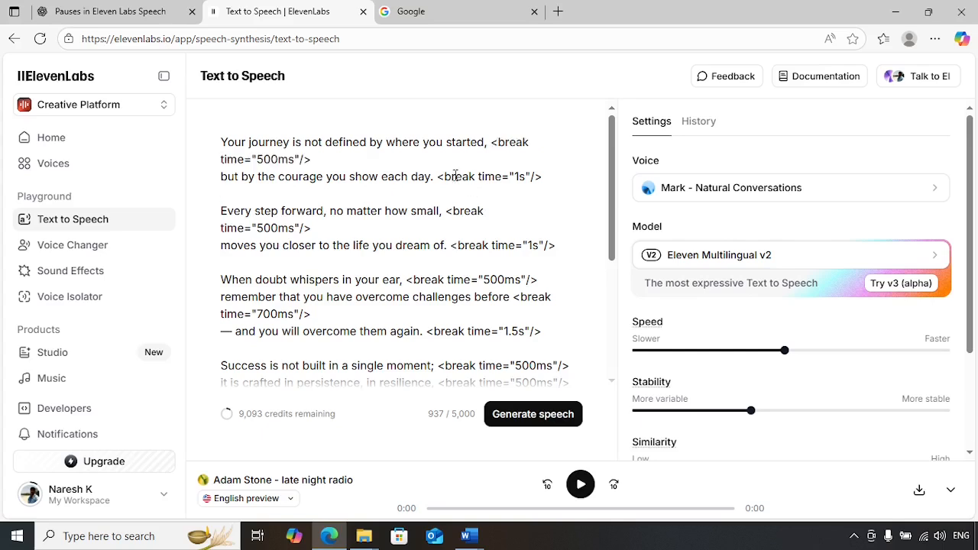
drag(444, 177, 522, 182)
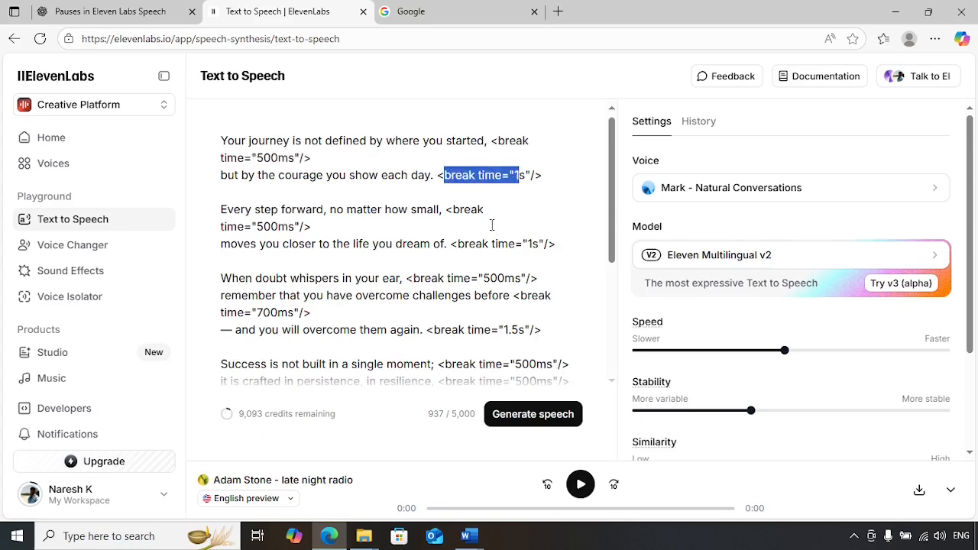
scroll(493, 222, down, 1)
drag(417, 212, 510, 212)
click(437, 244)
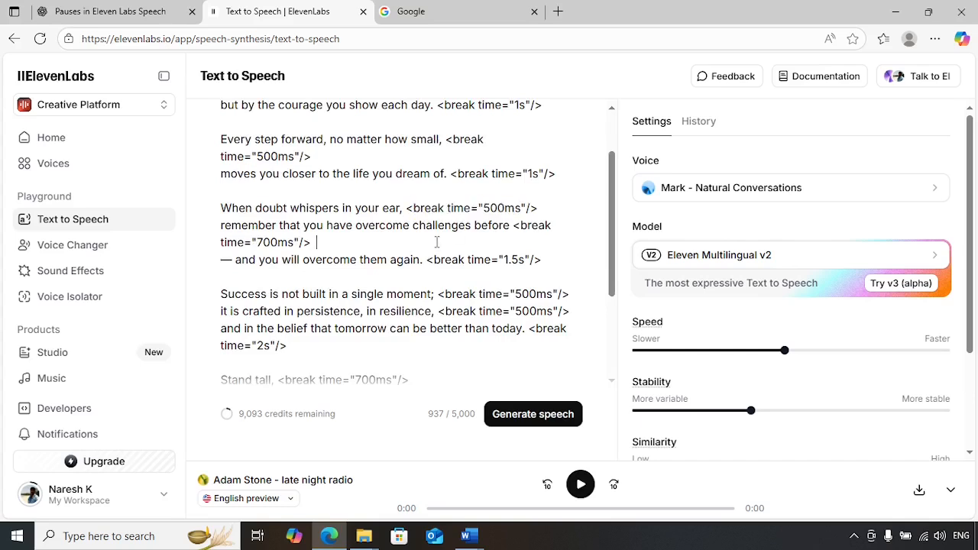
scroll(455, 241, up, 1)
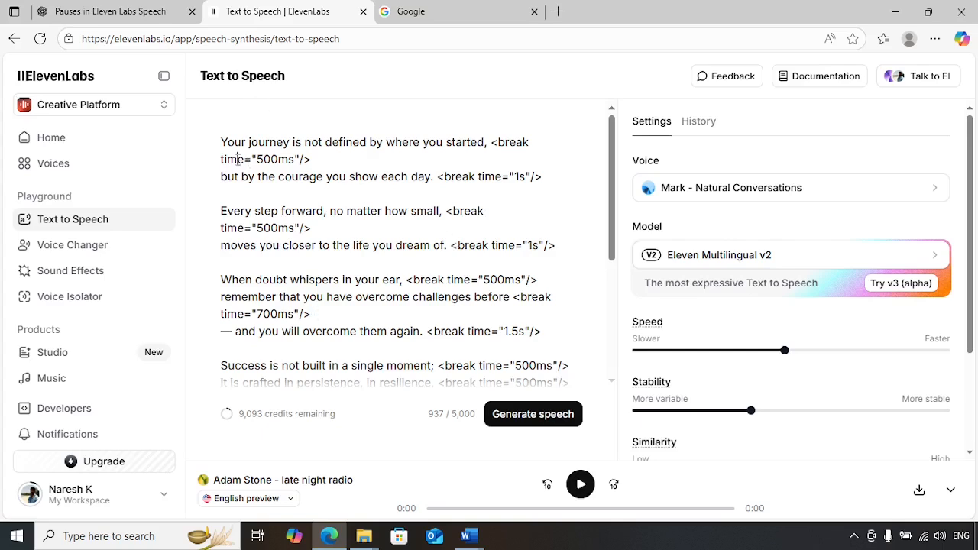
drag(237, 159, 304, 159)
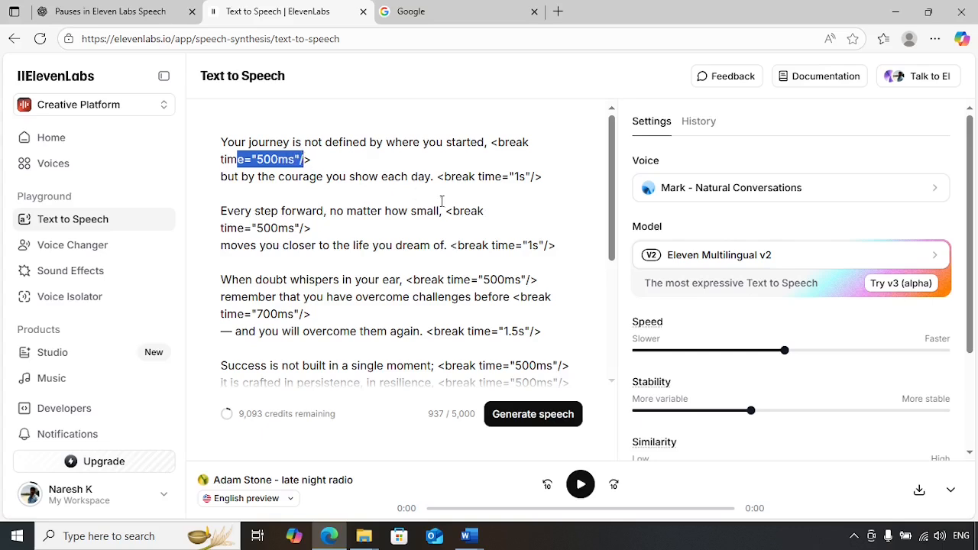
drag(444, 177, 529, 181)
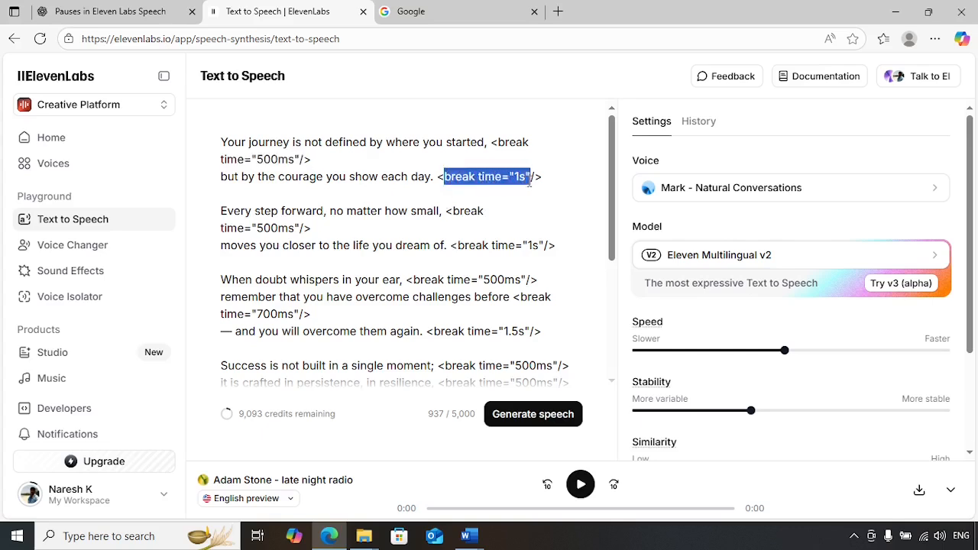
click(532, 215)
drag(300, 175, 420, 176)
click(486, 197)
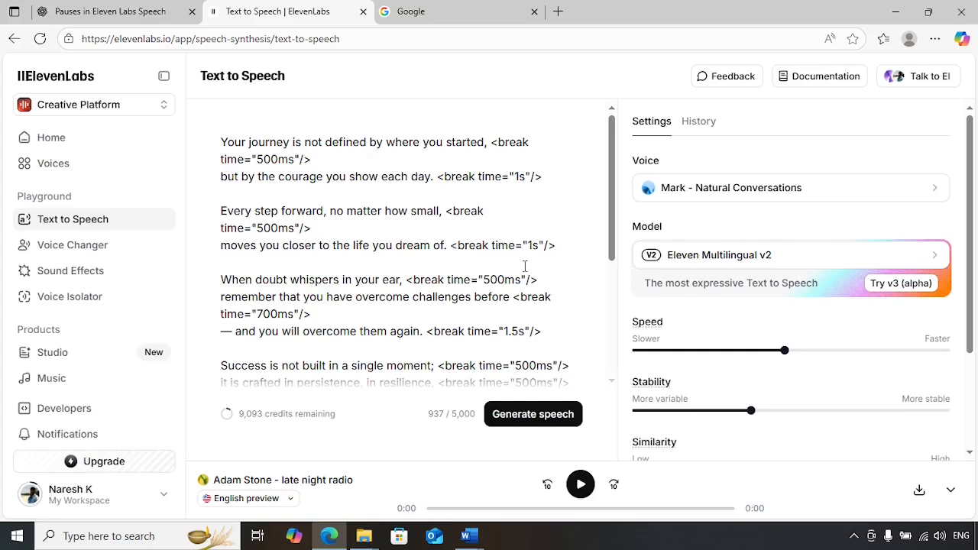
scroll(471, 259, down, 3)
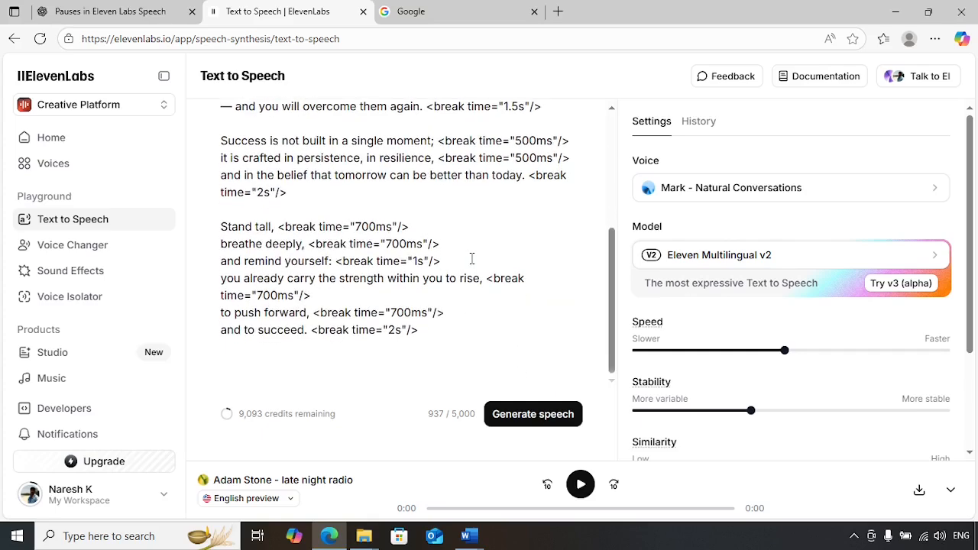
scroll(471, 258, up, 3)
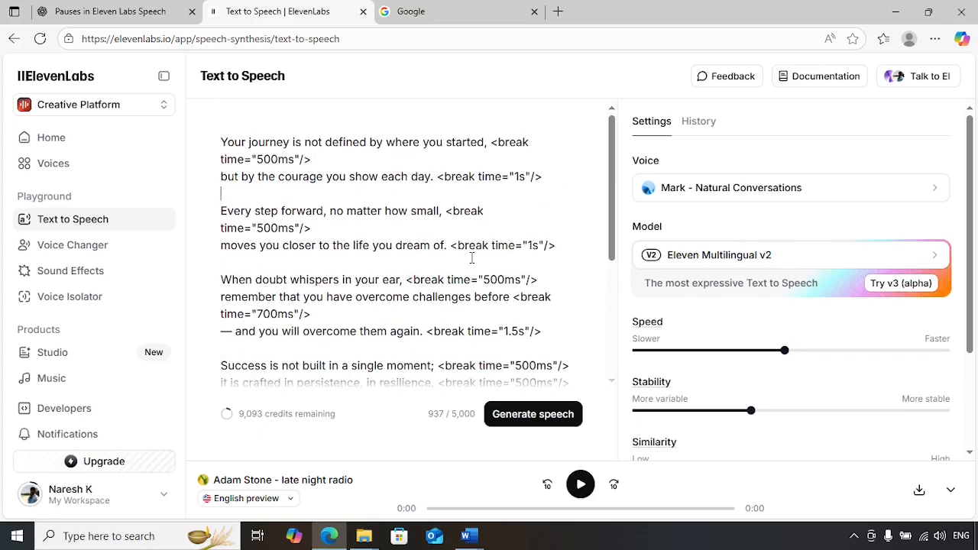
scroll(472, 258, down, 3)
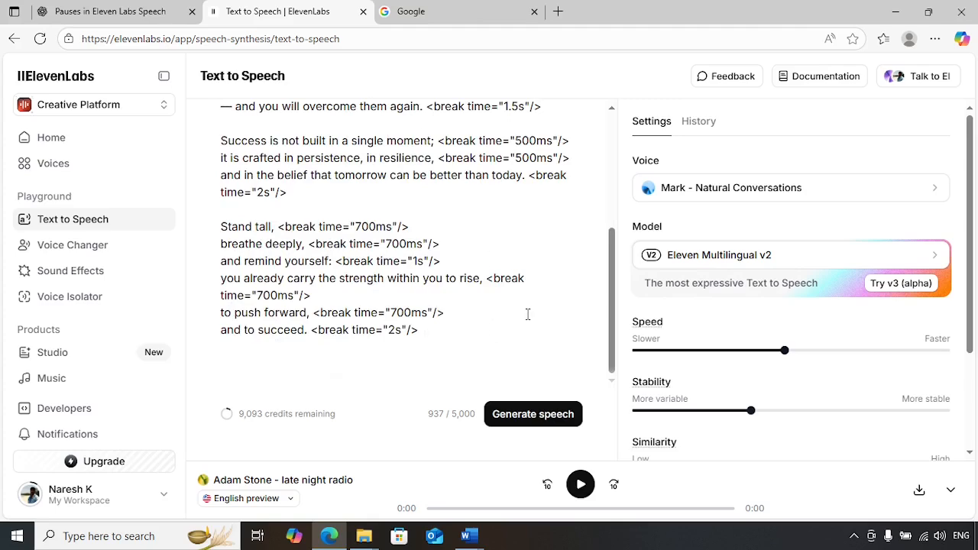
scroll(526, 313, up, 3)
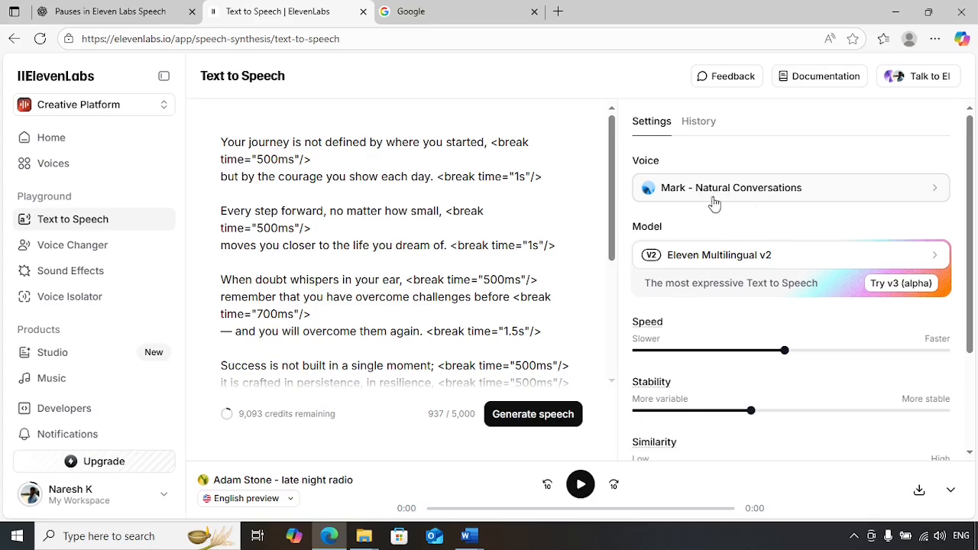
scroll(533, 283, down, 5)
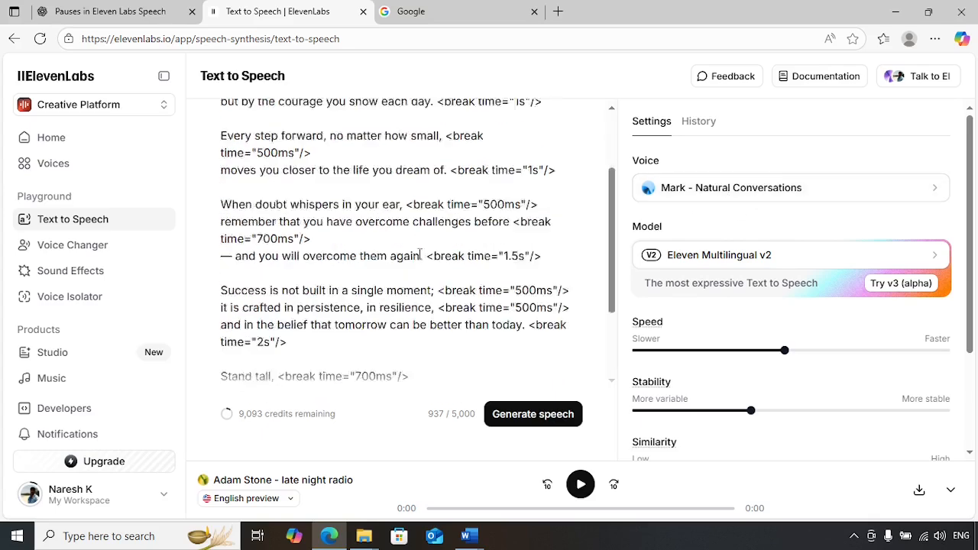
Generate the 0:42 clip in the Mark - Natural Conversations voice and listen to it.
click(528, 419)
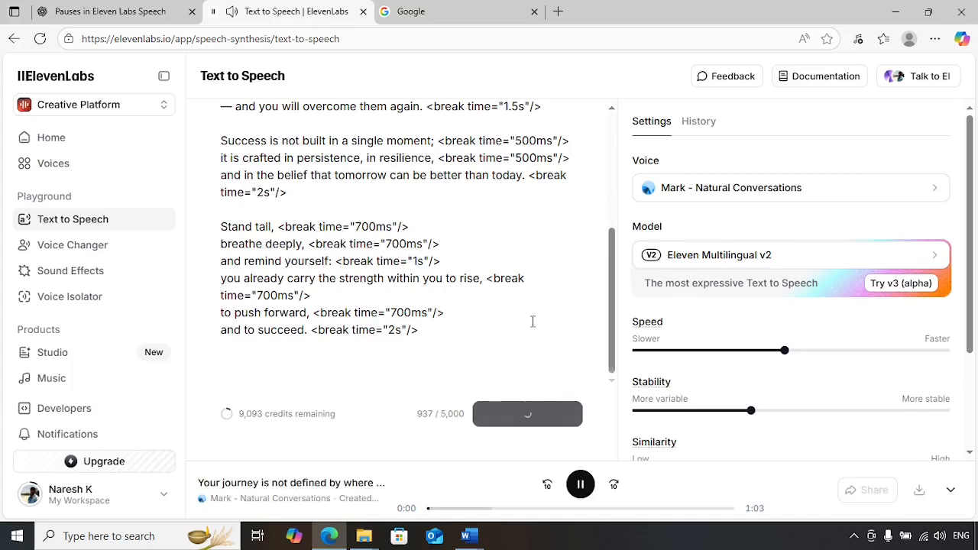
scroll(533, 321, up, 5)
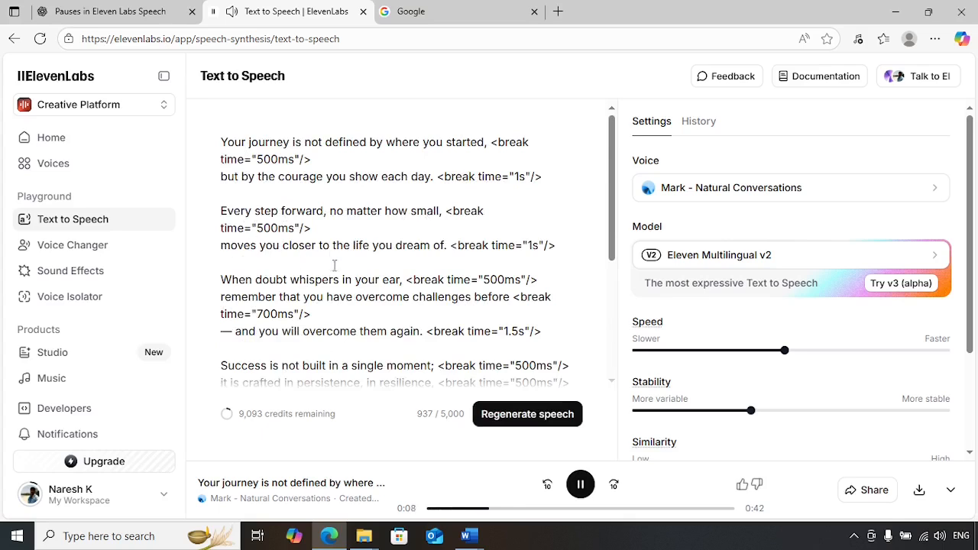
scroll(535, 247, down, 1)
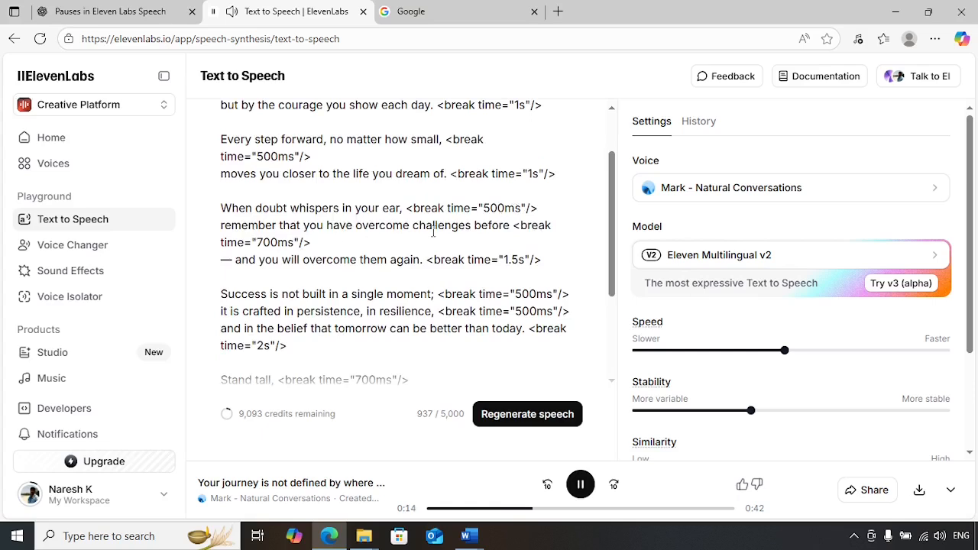
scroll(334, 206, down, 1)
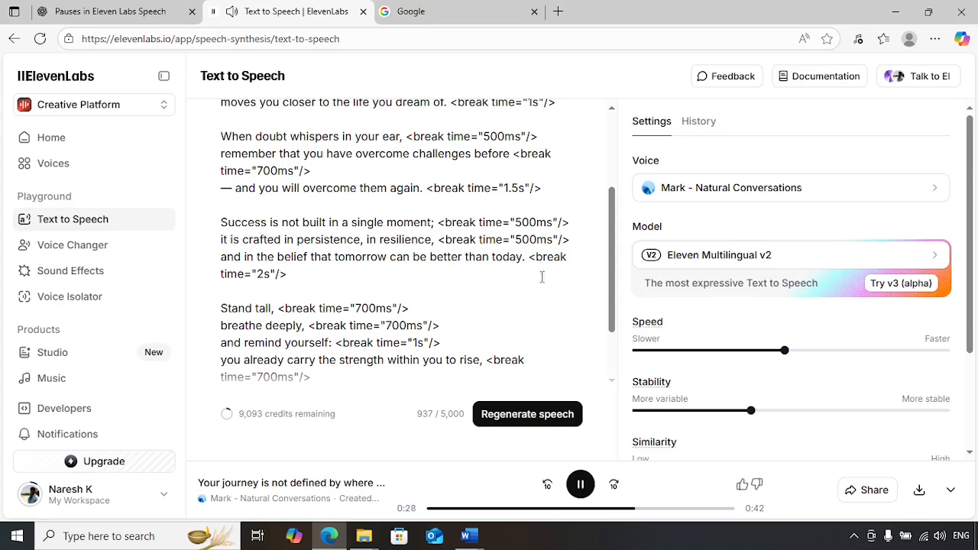
scroll(559, 280, down, 1)
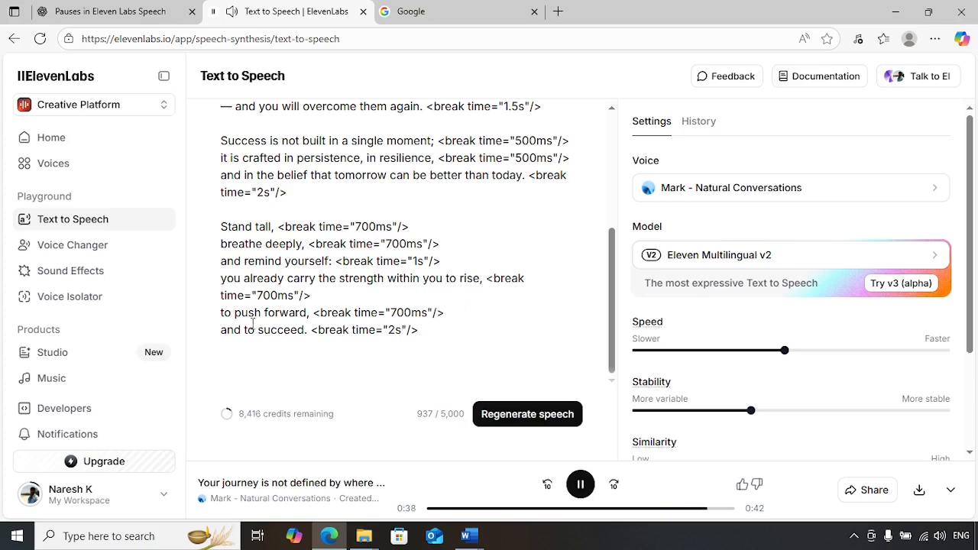
scroll(480, 350, up, 3)
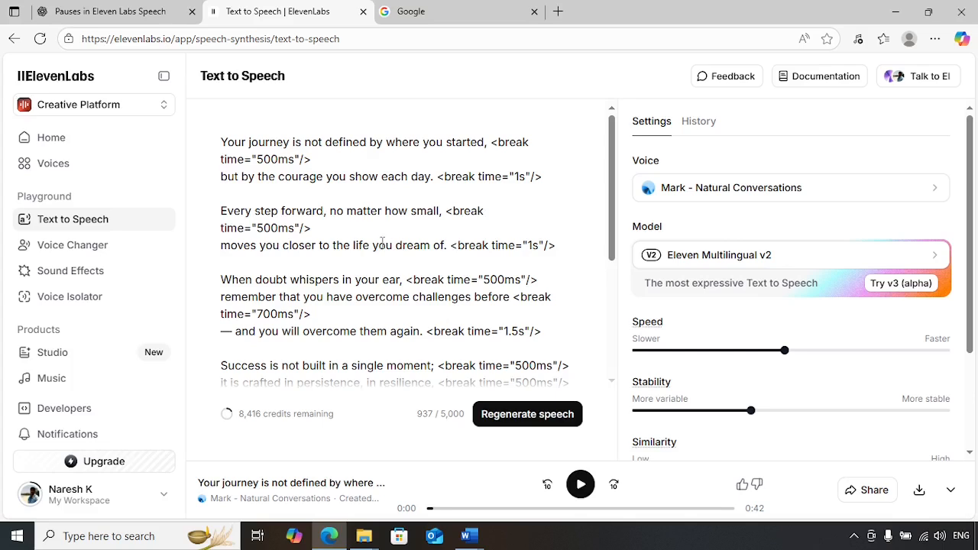
mouse_move(471, 539)
click(571, 484)
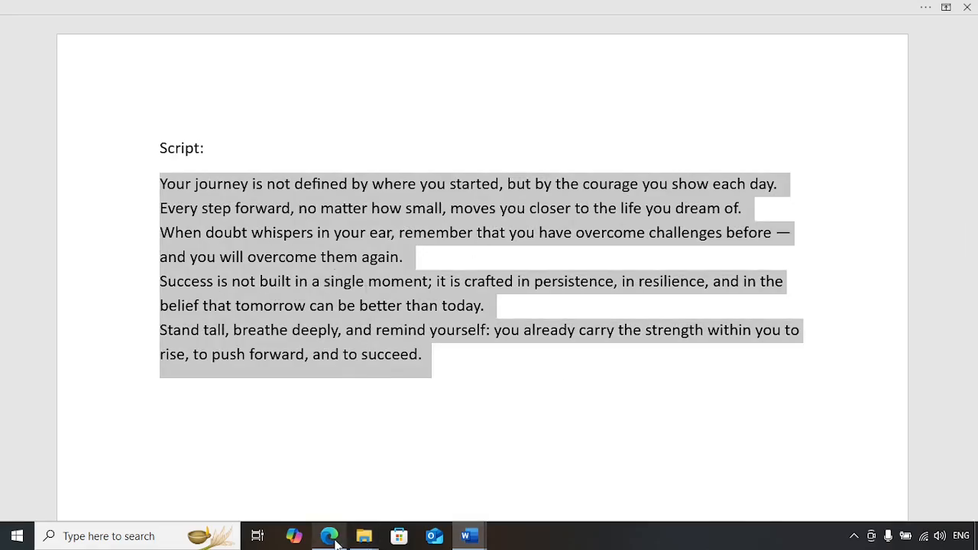
key(alt+Tab)
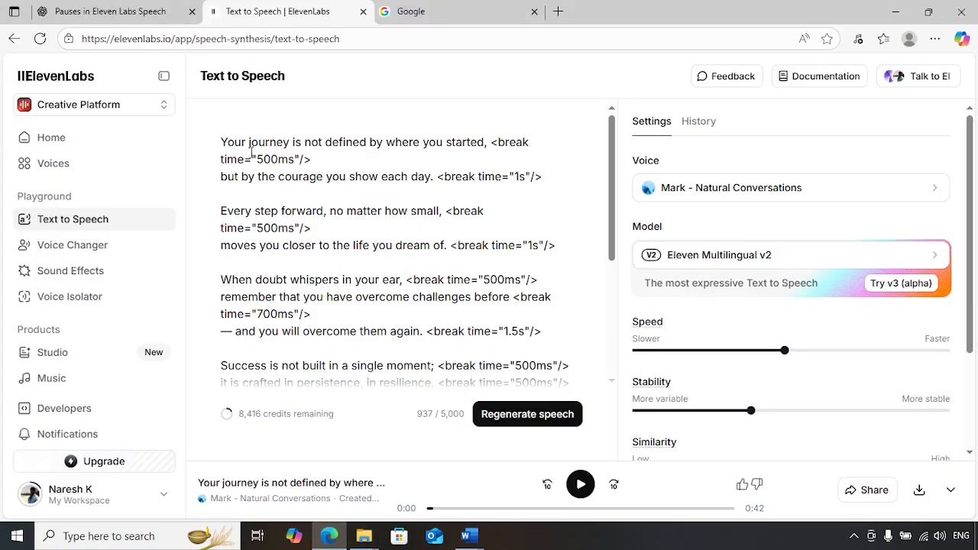